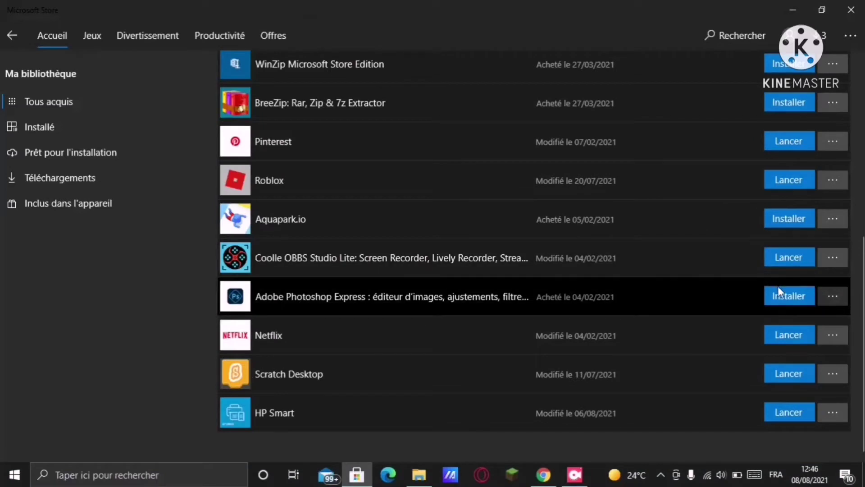
# Step: Start installing Adobe Photoshop Express from the library, open its product page, and minimize the store
pyautogui.click(793, 298)
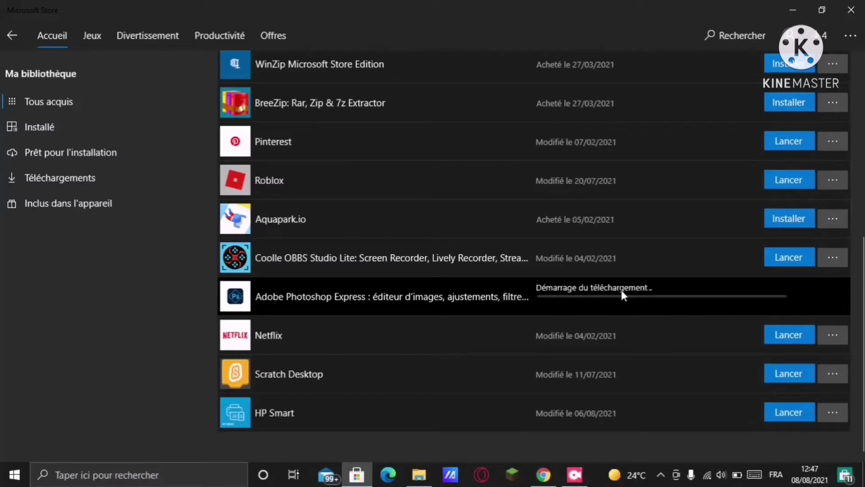
pyautogui.click(423, 295)
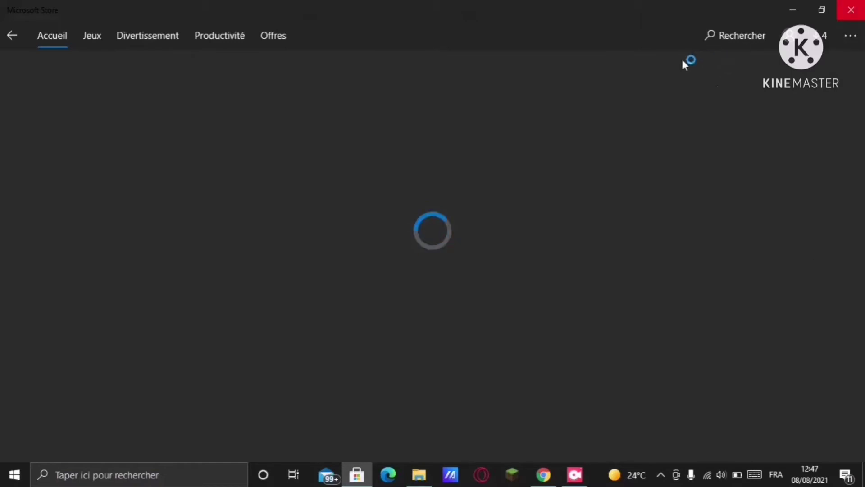
pyautogui.click(662, 53)
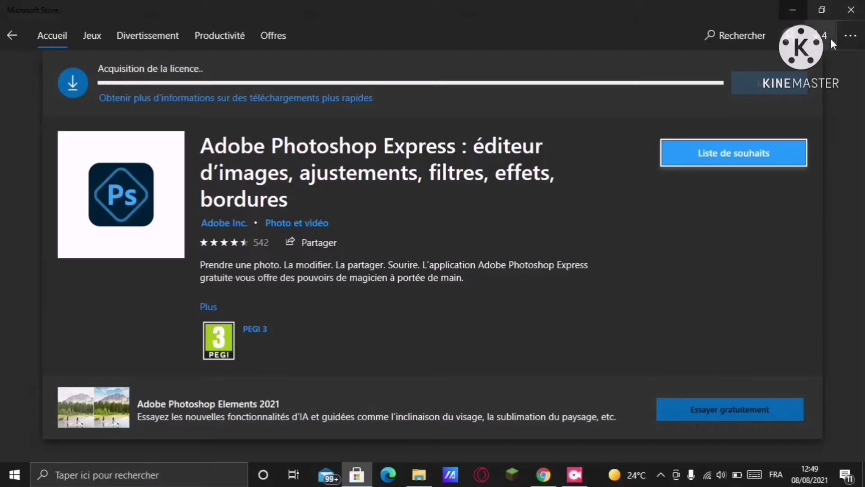
pyautogui.click(794, 9)
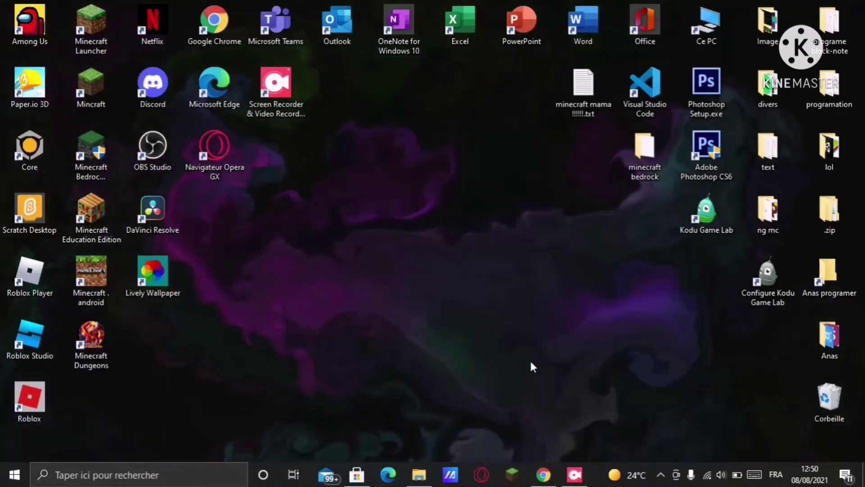
# Step: Switch to Microsoft Store, view the Adobe Photoshop Express download error details, and report the problem in a maximized Feedback Hub
pyautogui.click(362, 478)
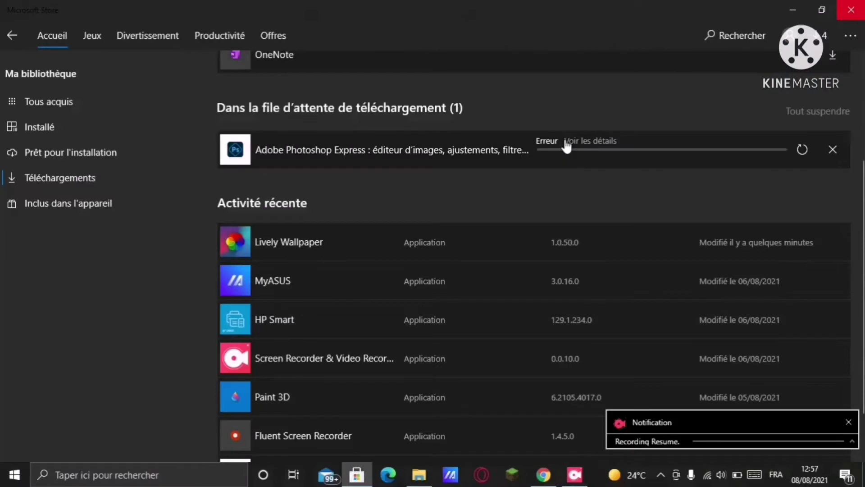
pyautogui.click(705, 189)
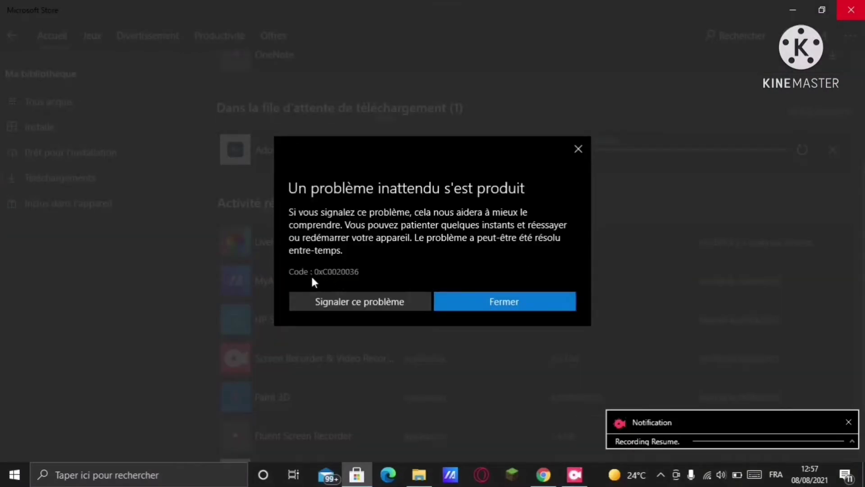
pyautogui.click(348, 309)
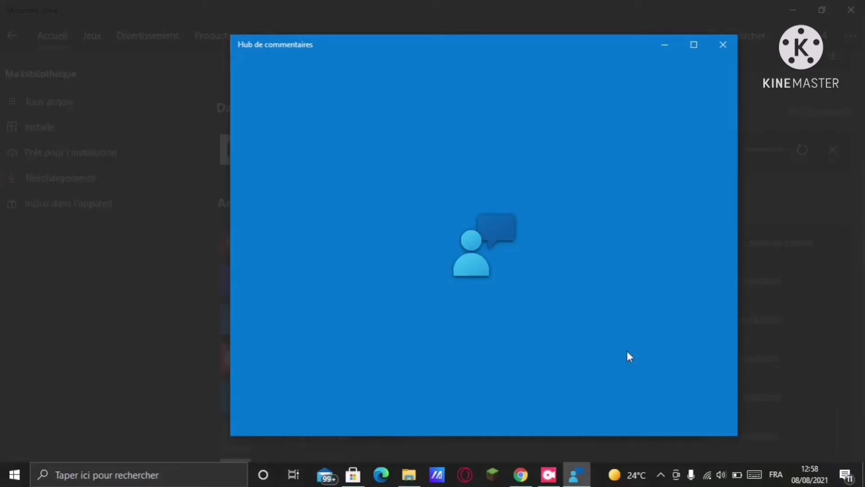
pyautogui.click(694, 45)
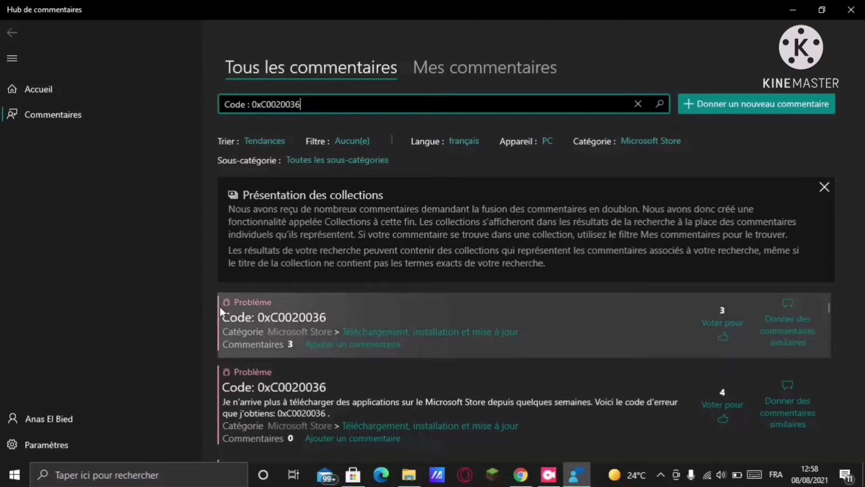
# Step: Browse the feedback entries for code 0xC0020036, open the suggestion with that title, and list the user's own feedback
pyautogui.scroll(-2, 226, 310)
pyautogui.scroll(-3, 277, 320)
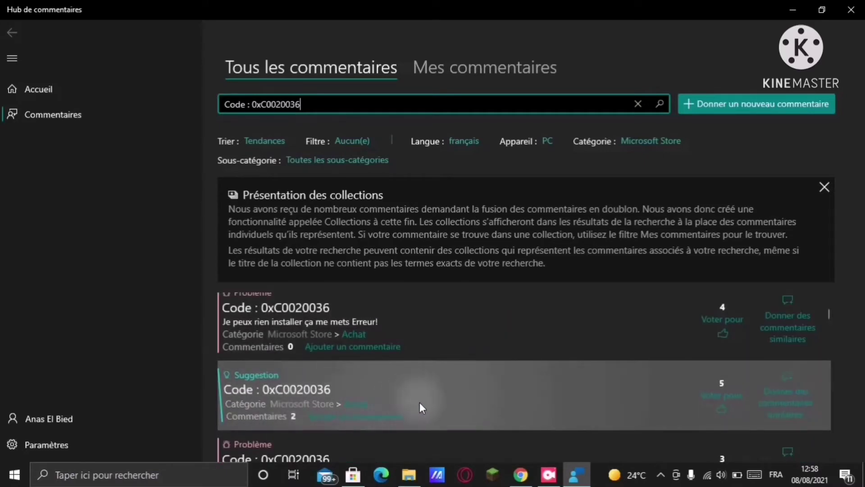
pyautogui.click(308, 409)
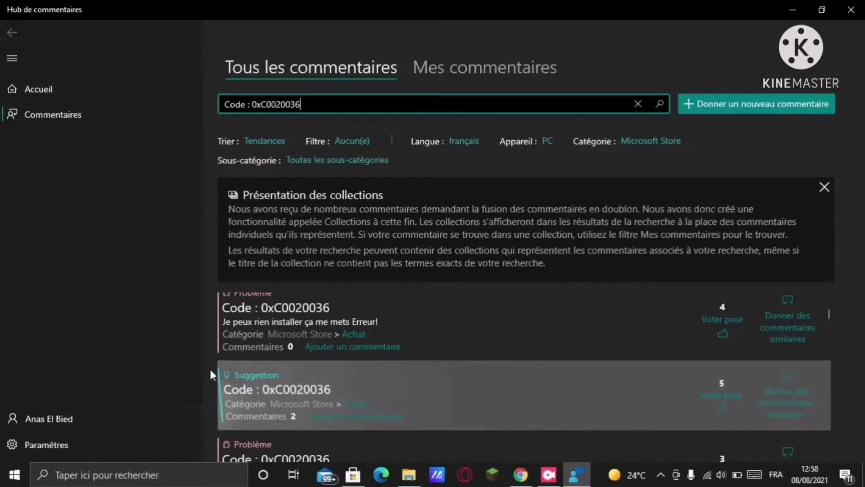
pyautogui.click(226, 391)
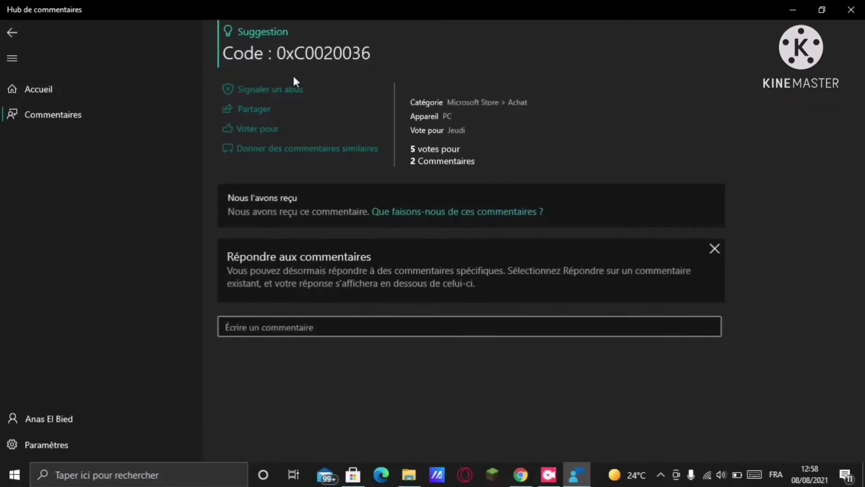
pyautogui.click(63, 91)
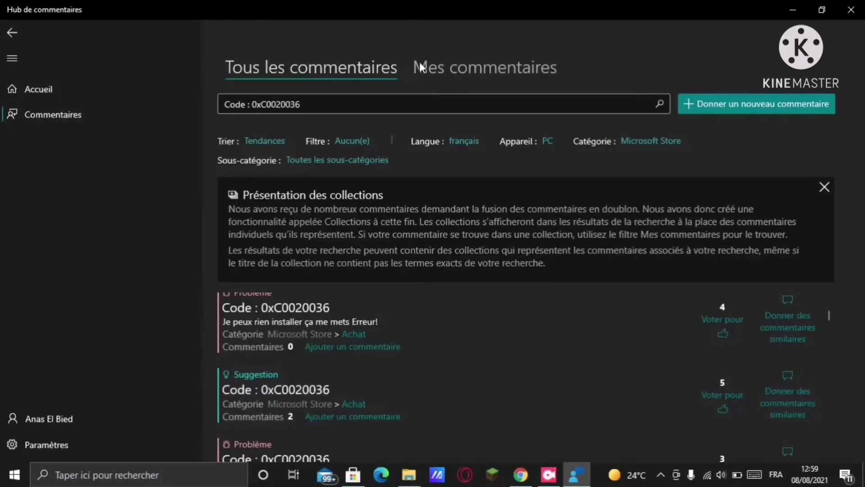
pyautogui.click(429, 69)
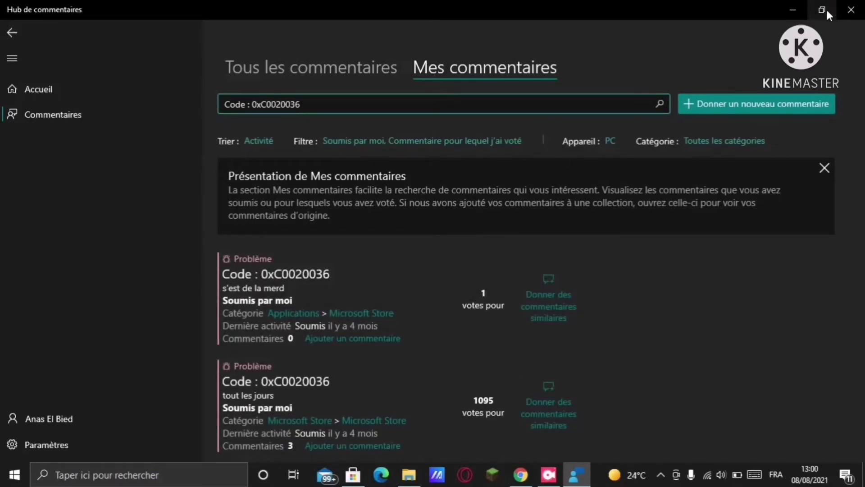
# Step: Close Feedback Hub and the store's error message, and minimize the store and the screen recorder
pyautogui.click(851, 8)
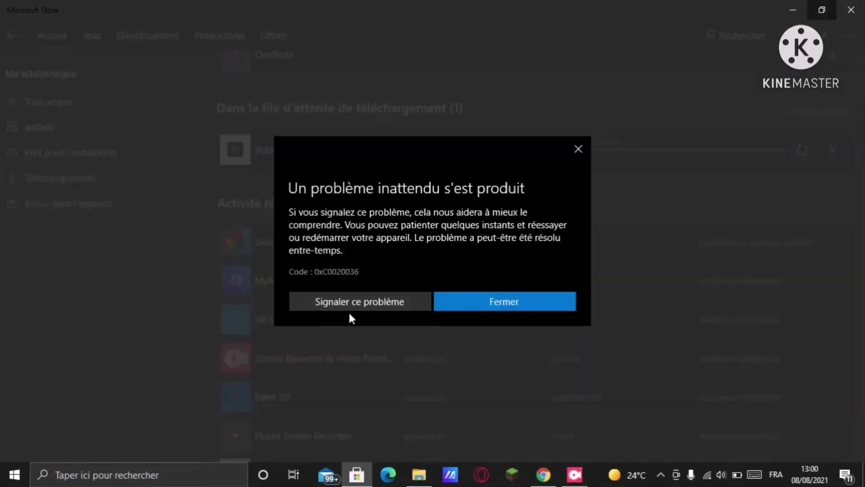
pyautogui.click(527, 304)
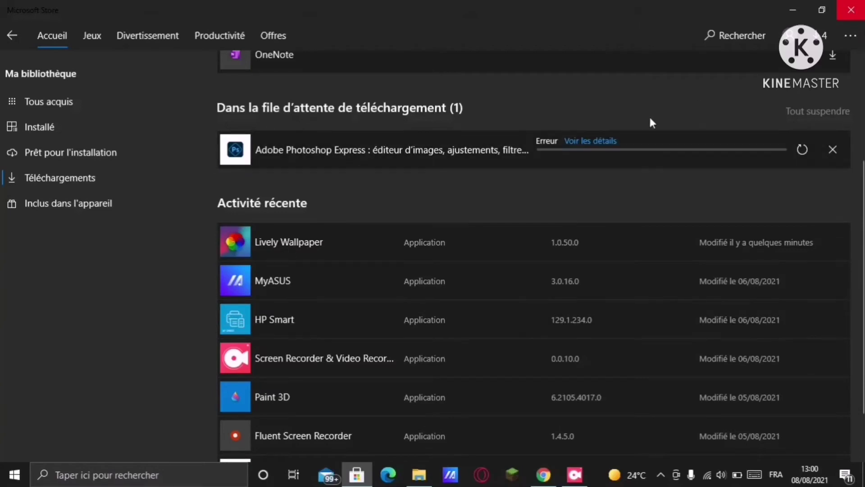
pyautogui.click(793, 10)
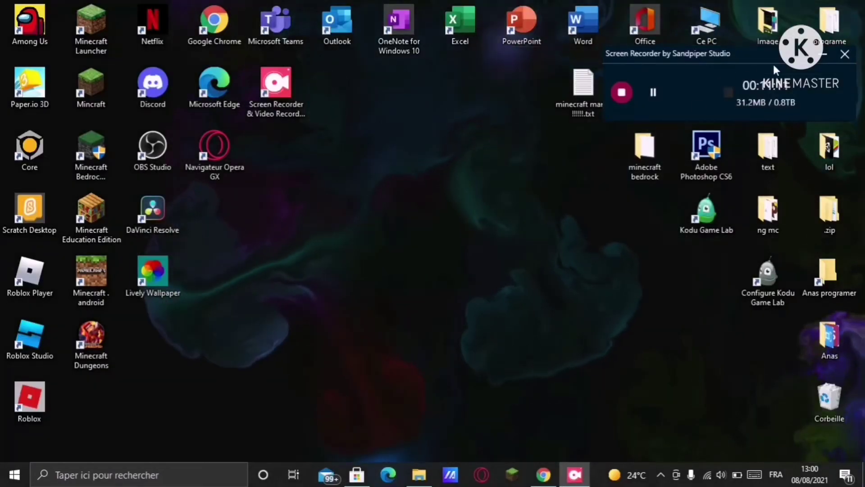
pyautogui.click(827, 53)
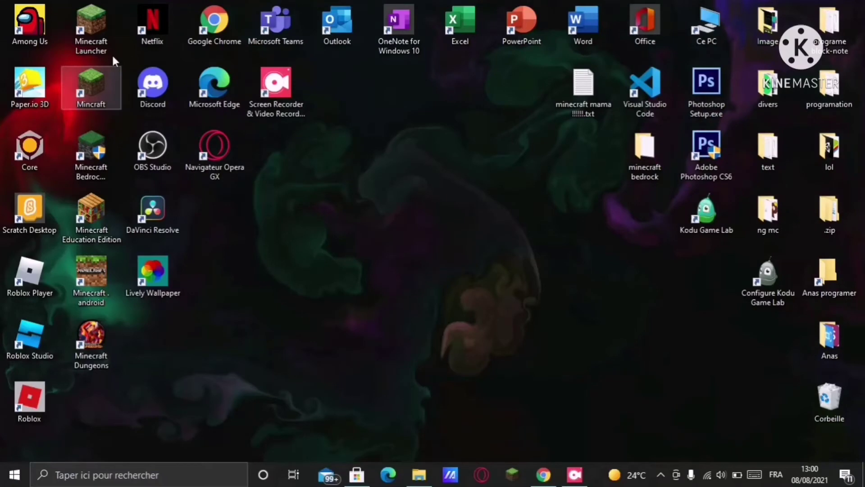
pyautogui.click(115, 27)
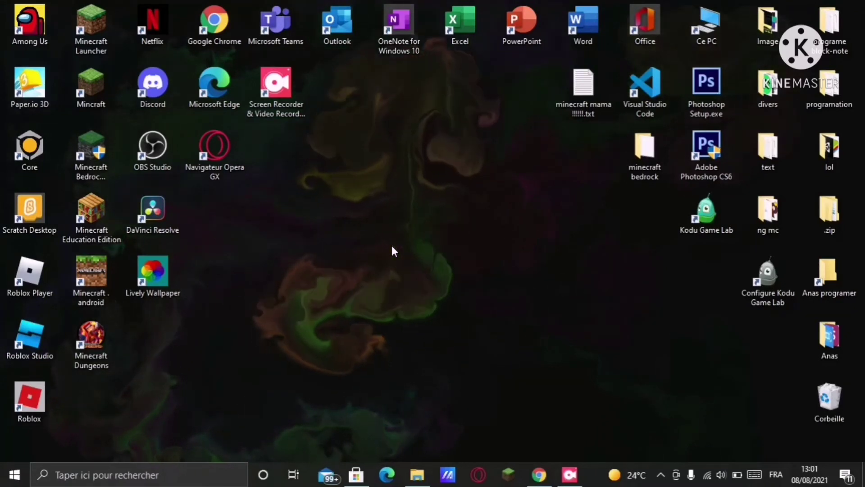
pyautogui.press('super+r')
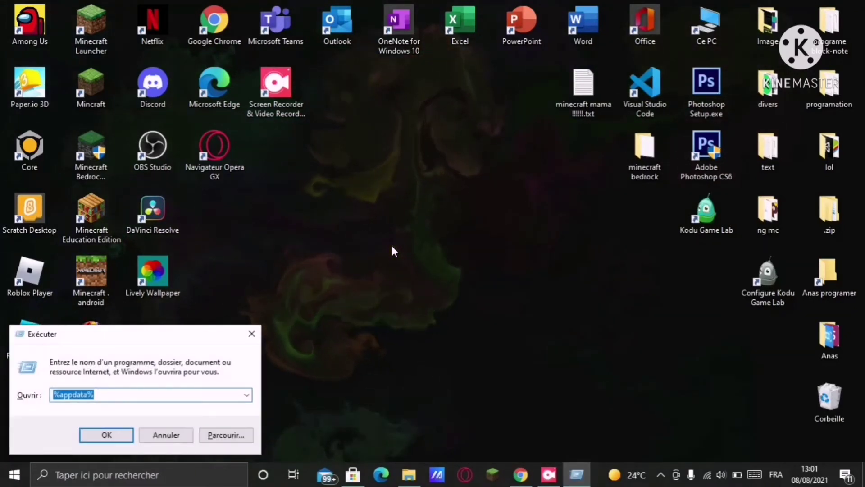
pyautogui.press('BackSpace')
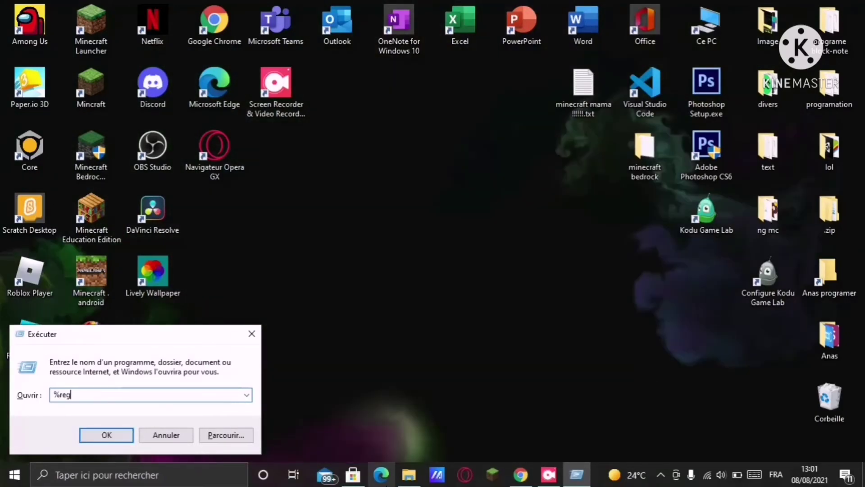
# Step: Switch to File Explorer and select clipSVC fix.reg, Minecraft OFF.reg and Minecraft ON.reg in the MC LAUNCHER folder
pyautogui.click(410, 482)
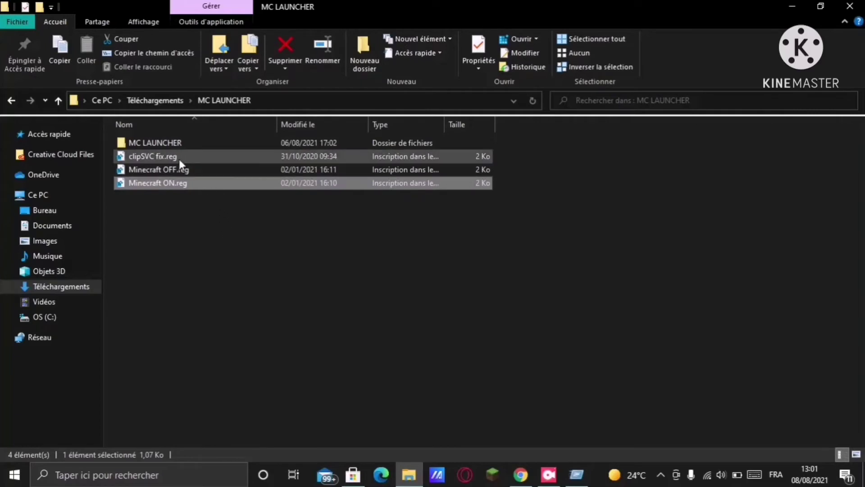
pyautogui.moveTo(186, 215); pyautogui.dragTo(178, 156)
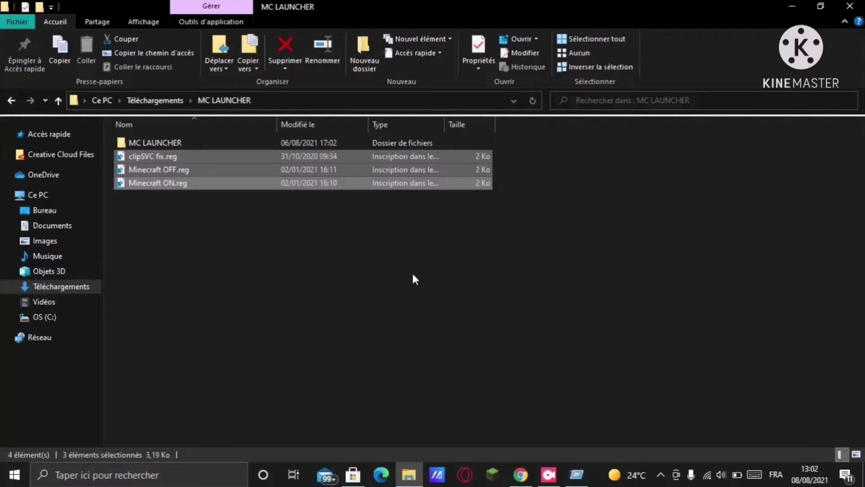
# Step: Open Task Manager maximized with full details and display the list of services
pyautogui.hotkey('ctrl', 'shift', 'Escape')
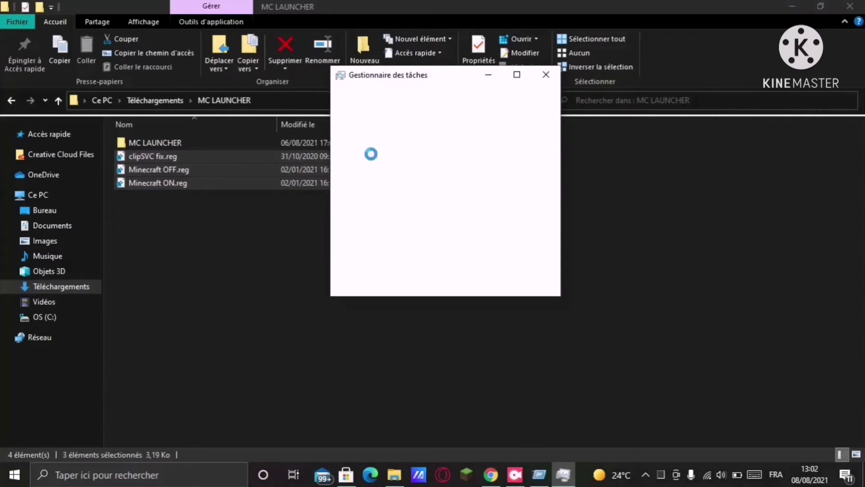
pyautogui.click(517, 74)
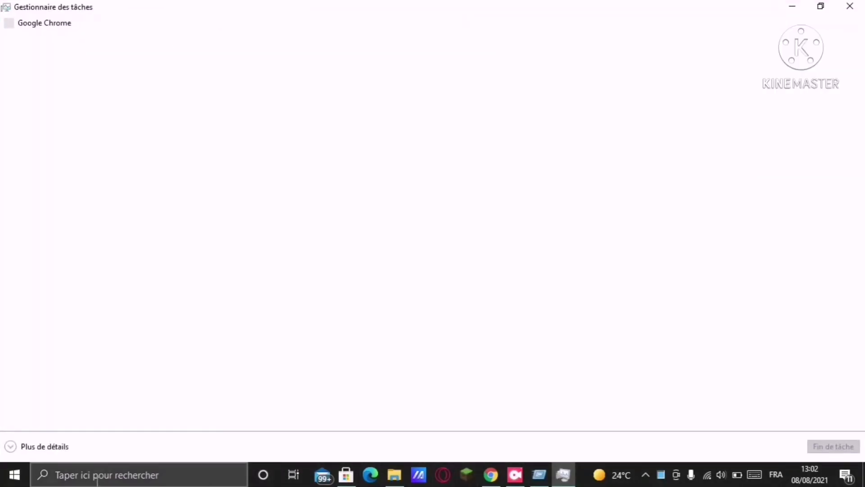
pyautogui.click(10, 446)
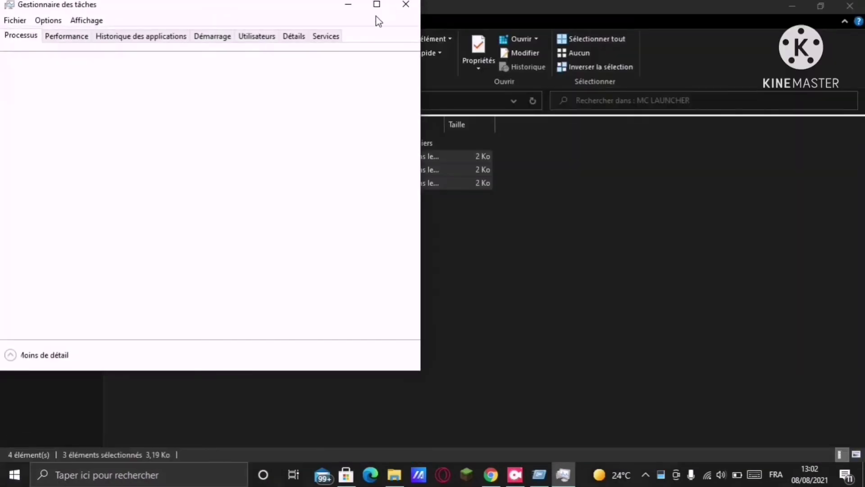
pyautogui.click(377, 5)
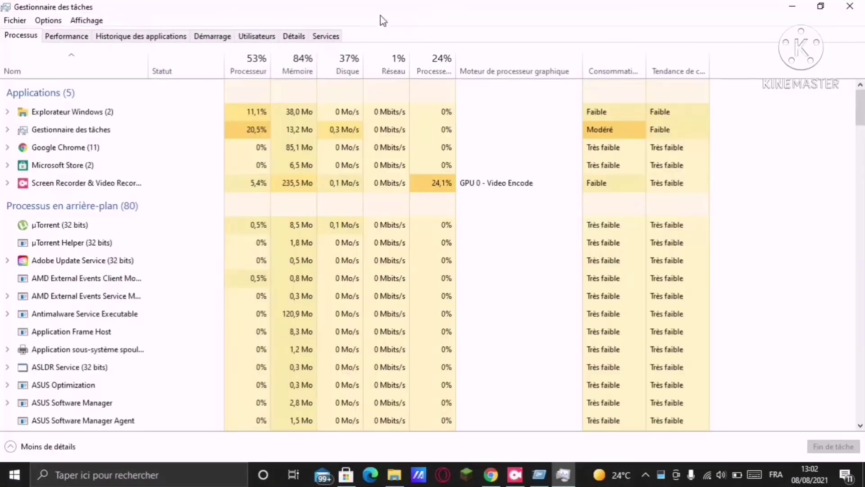
pyautogui.click(334, 40)
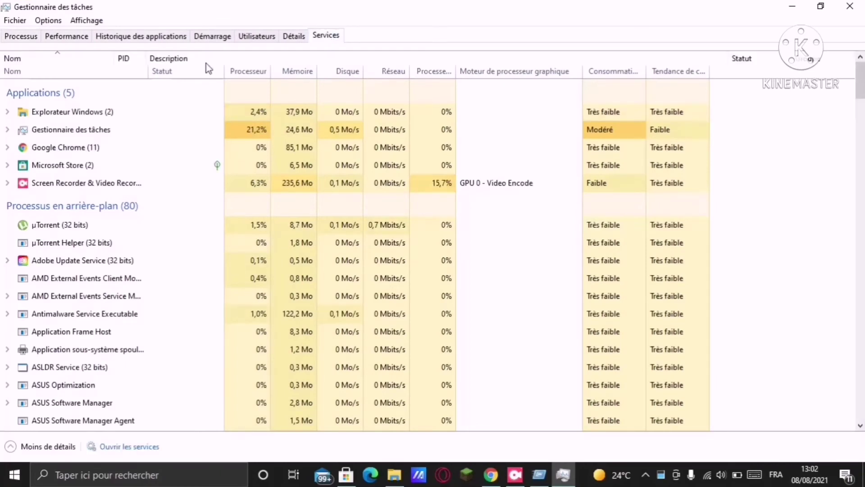
# Step: Try to start the ClipSVC service from the services list
pyautogui.scroll(-3, 322, 167)
pyautogui.scroll(-1, 325, 171)
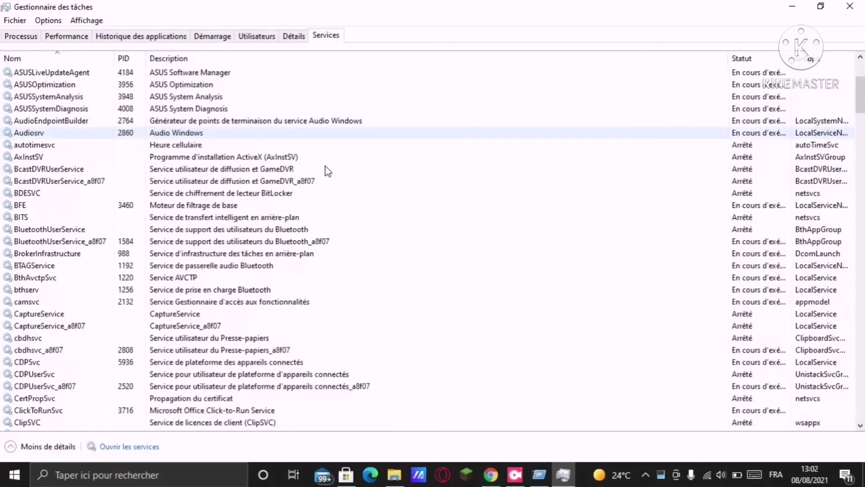
pyautogui.scroll(-1, 217, 277)
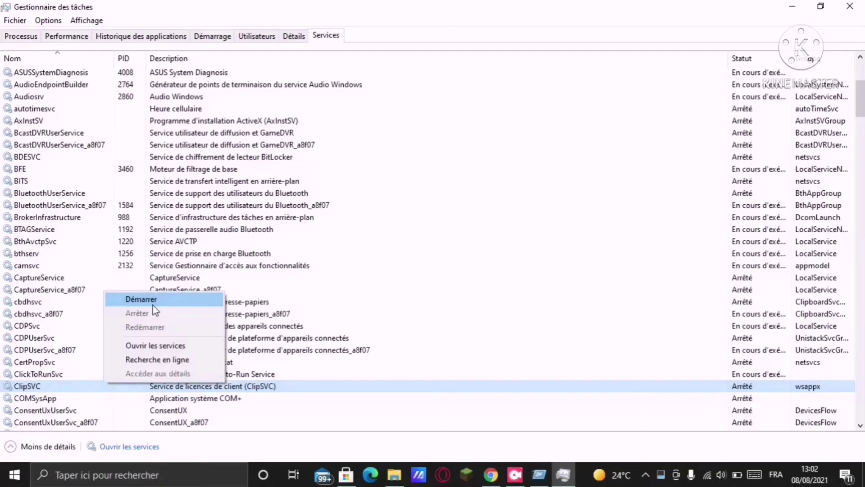
pyautogui.click(152, 305)
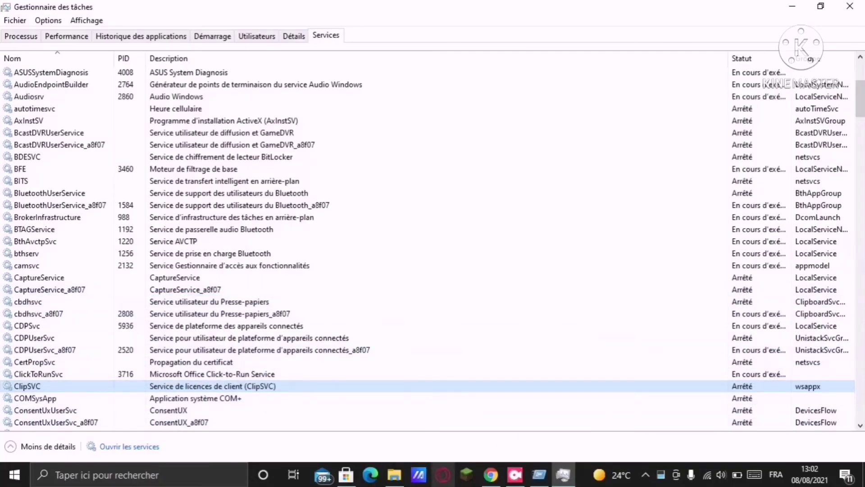
# Step: Close the leftover Run dialog and try once more to start the ClipSVC service
pyautogui.moveTo(546, 484)
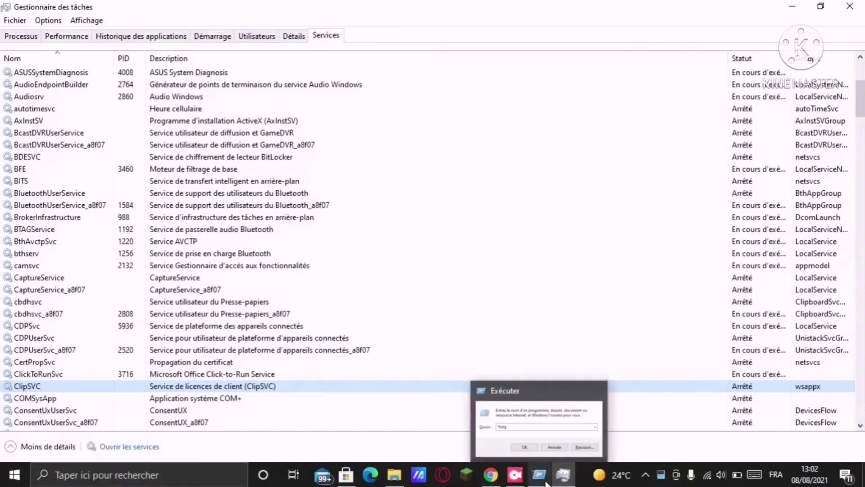
pyautogui.click(598, 390)
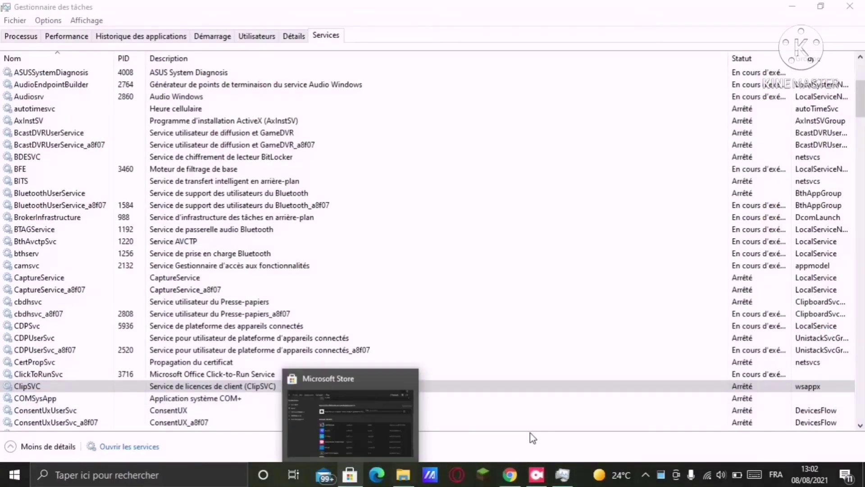
pyautogui.rightClick(714, 388)
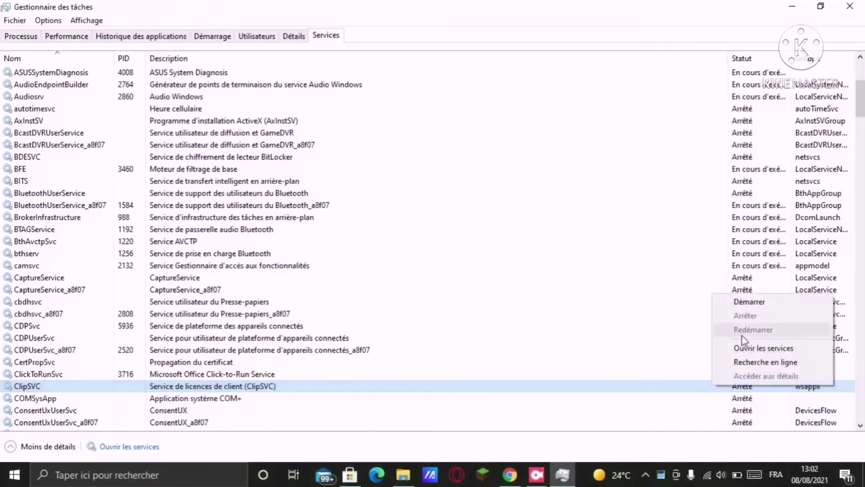
pyautogui.click(752, 304)
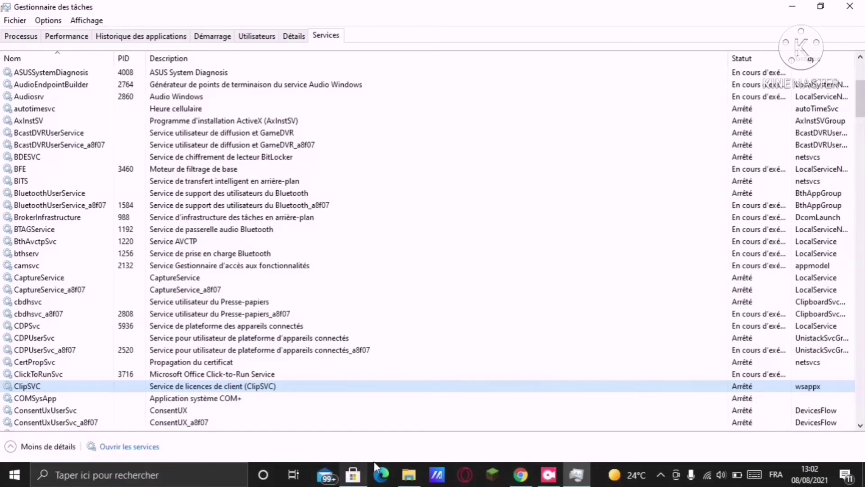
# Step: Switch to File Explorer and merge clipSVC fix.reg from the MC LAUNCHER folder into the registry, accepting the warning and closing the confirmation
pyautogui.click(408, 474)
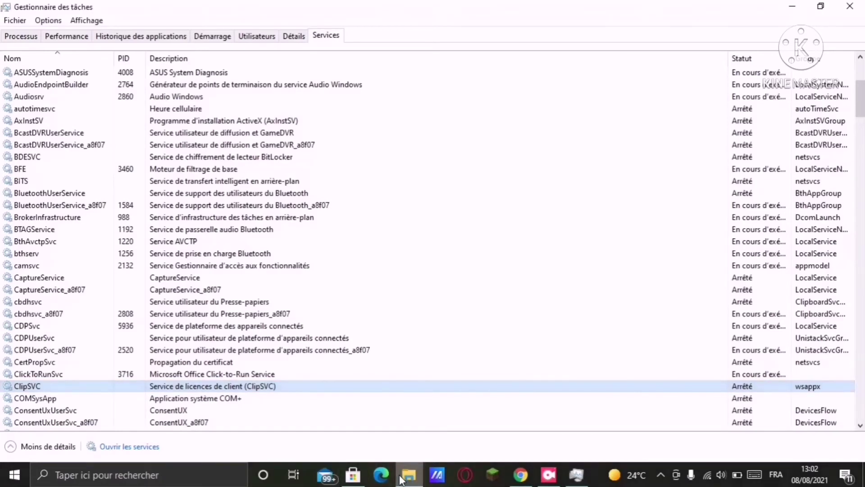
pyautogui.click(414, 477)
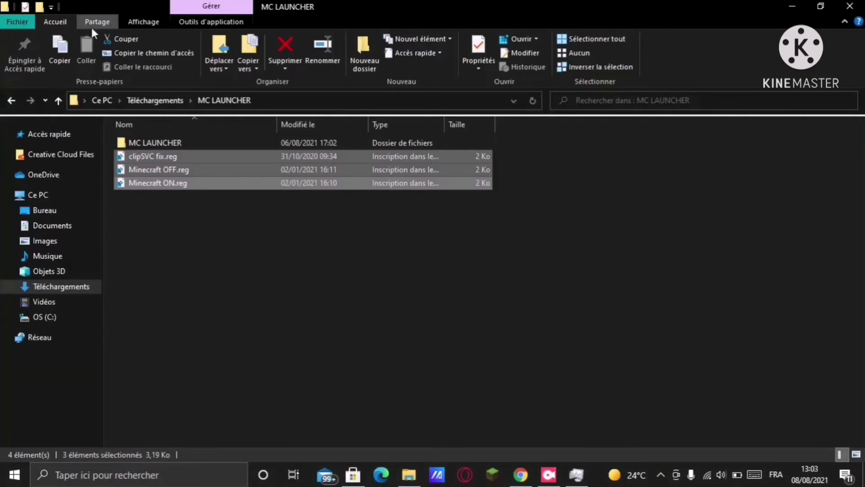
pyautogui.moveTo(227, 244); pyautogui.dragTo(231, 133)
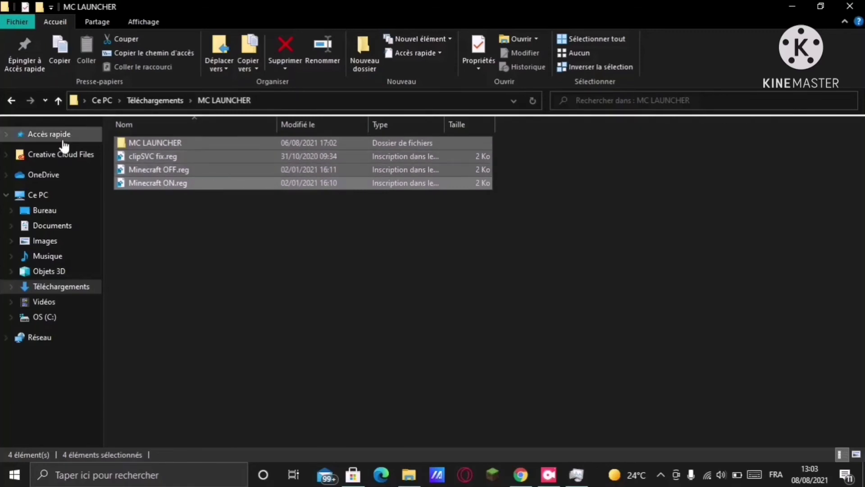
pyautogui.doubleClick(170, 155)
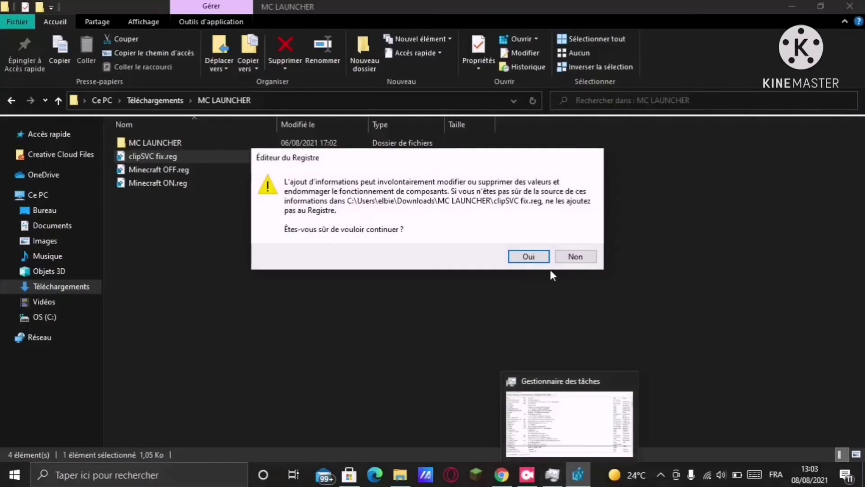
pyautogui.click(525, 256)
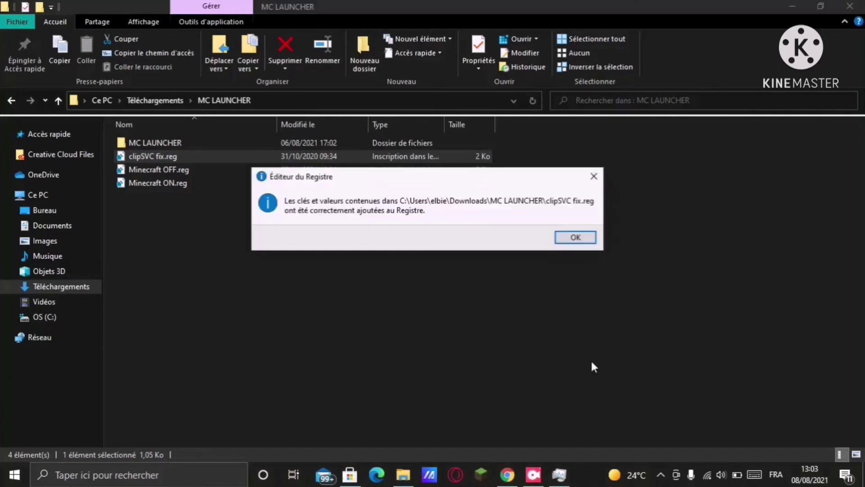
pyautogui.click(585, 239)
# Step: Switch back to Task Manager and start the ClipSVC service
pyautogui.click(575, 474)
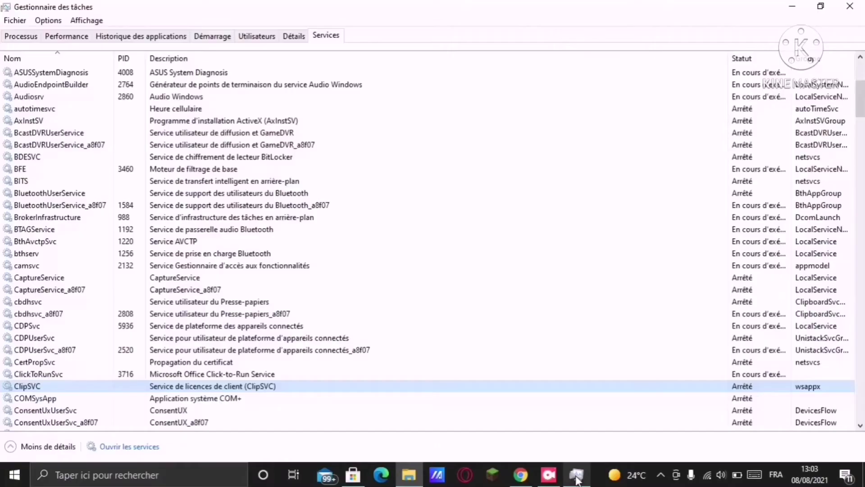
pyautogui.rightClick(708, 387)
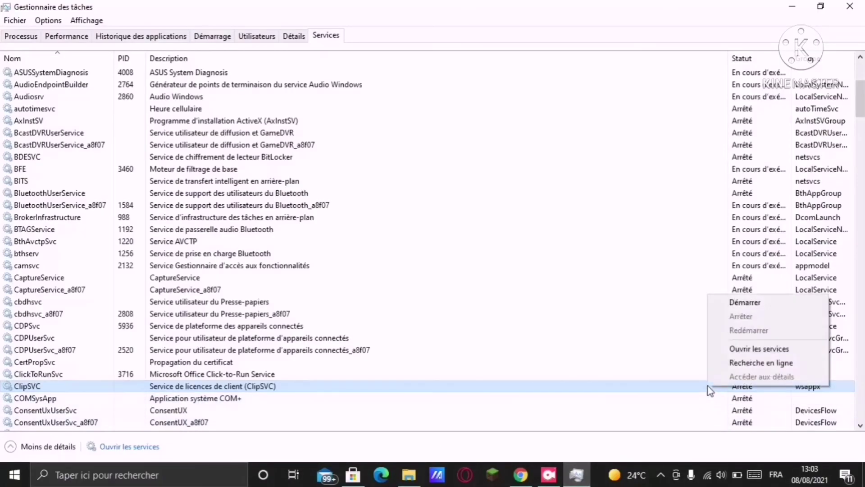
pyautogui.click(743, 301)
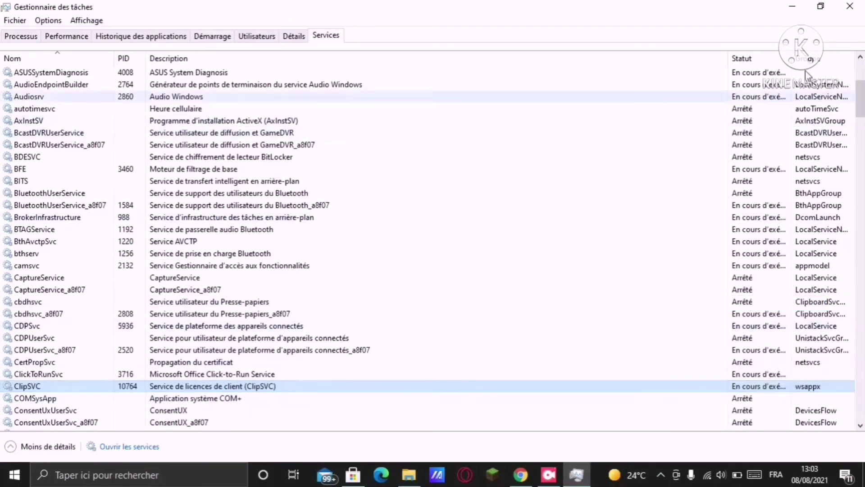
# Step: Recheck the ClipSVC service's status in Task Manager, and minimize the Task Manager and MC LAUNCHER windows to show the desktop
pyautogui.click(792, 6)
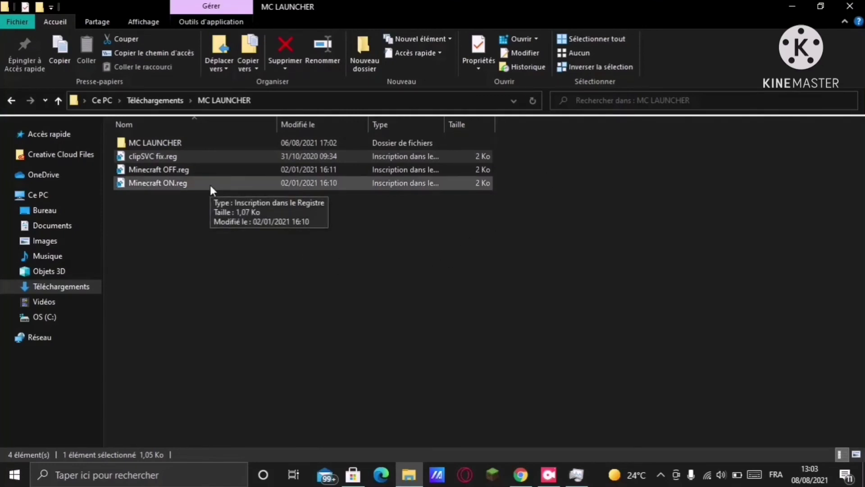
pyautogui.click(577, 475)
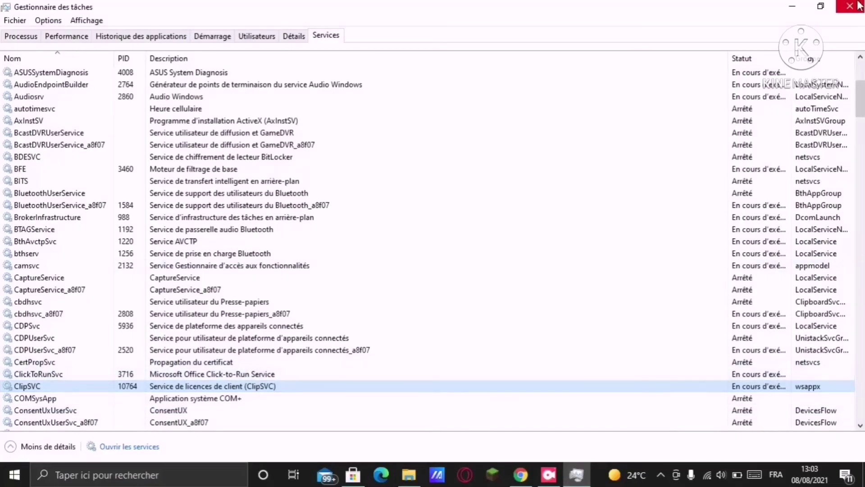
pyautogui.click(794, 6)
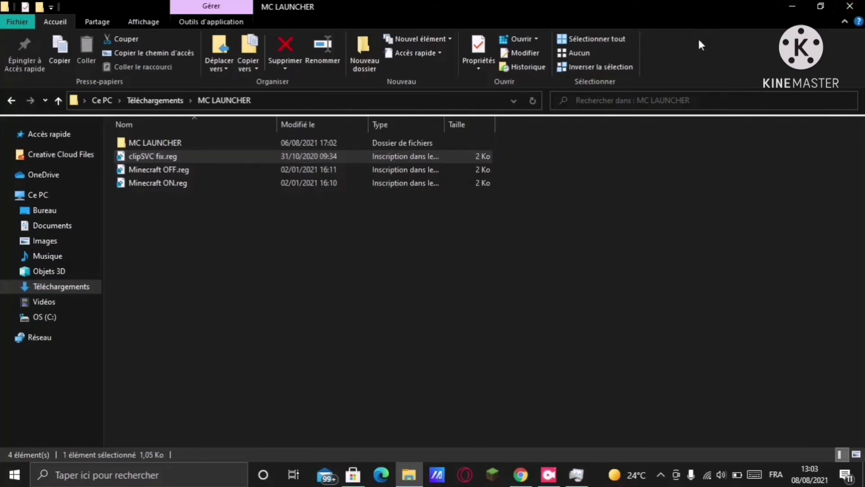
pyautogui.click(792, 8)
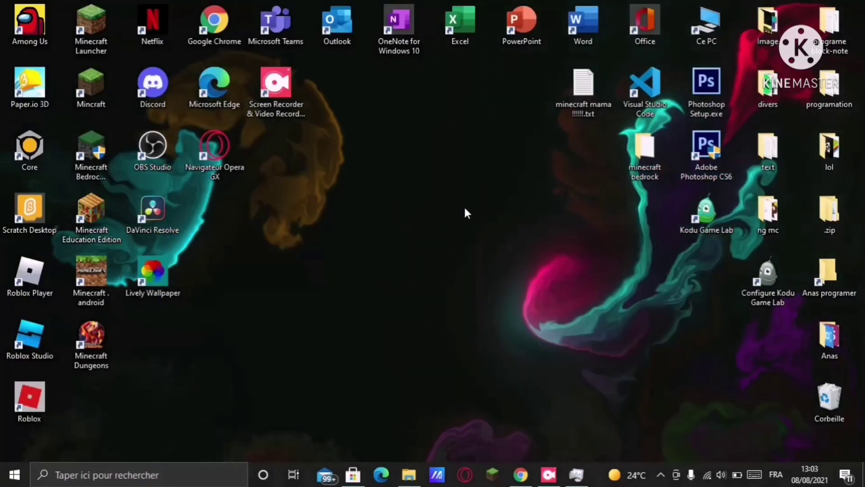